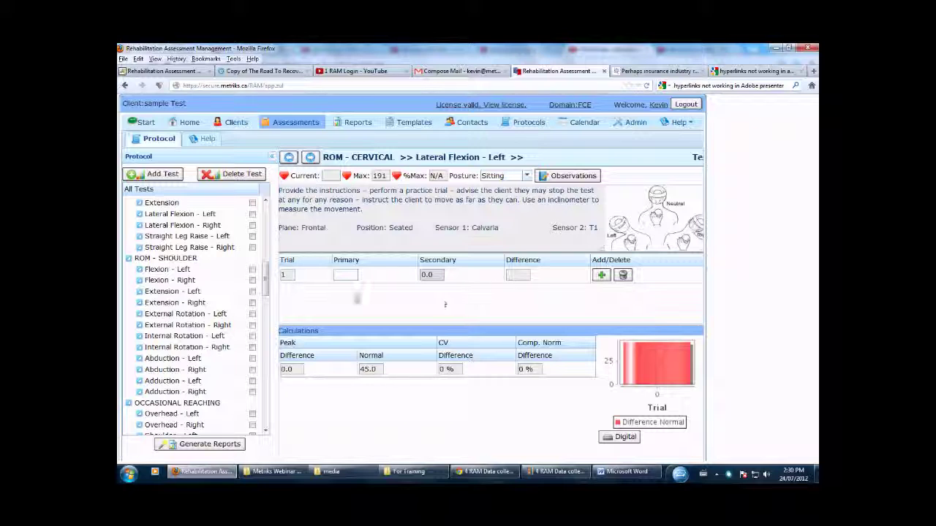
# Generate a report for the sample client's assessment using the FCE template
pyautogui.moveTo(268, 283); pyautogui.dragTo(271, 261)
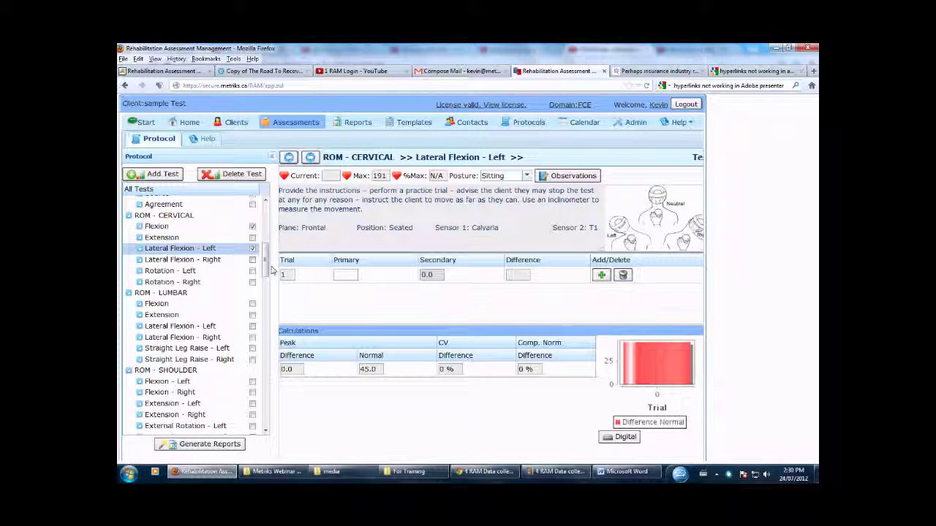
pyautogui.moveTo(268, 261); pyautogui.dragTo(278, 421)
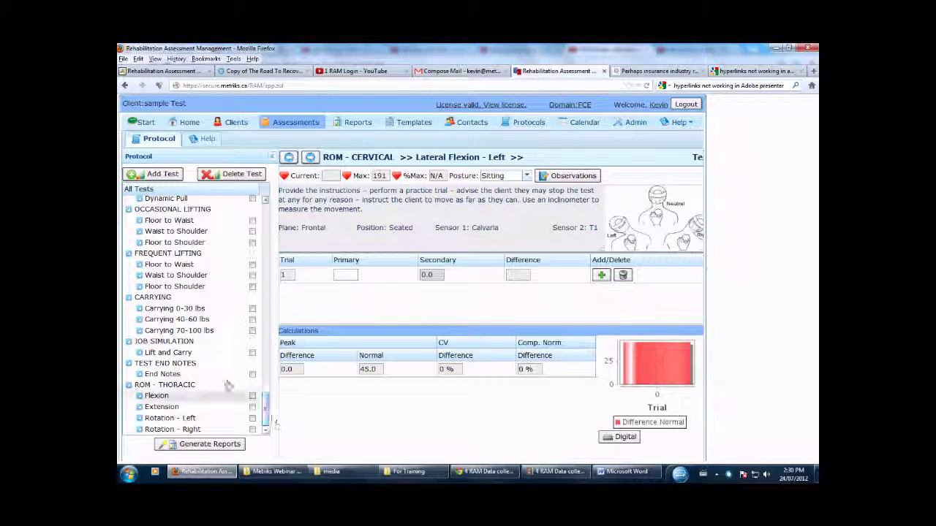
pyautogui.click(211, 445)
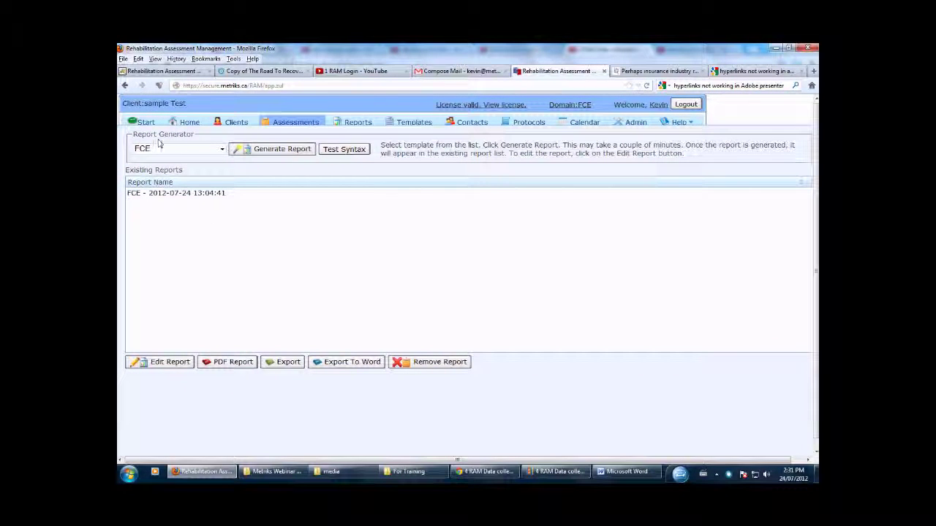
pyautogui.click(222, 150)
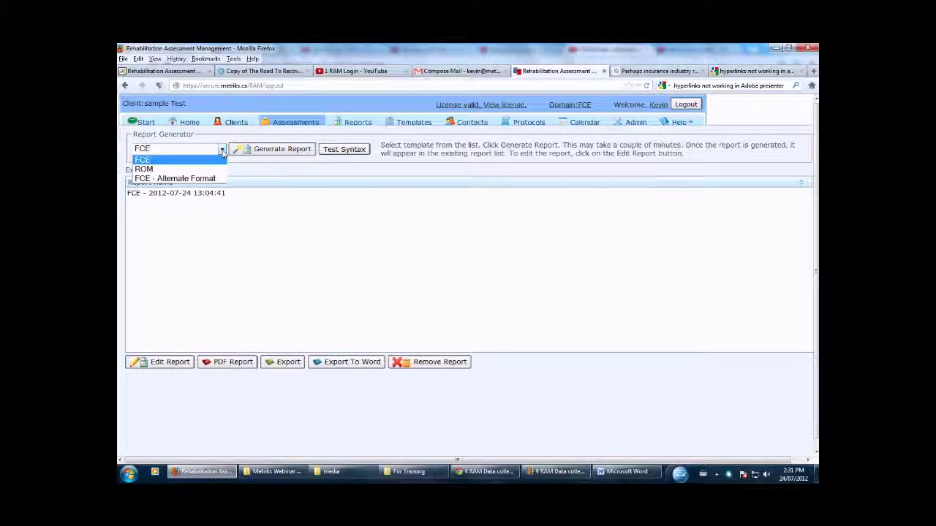
pyautogui.click(221, 150)
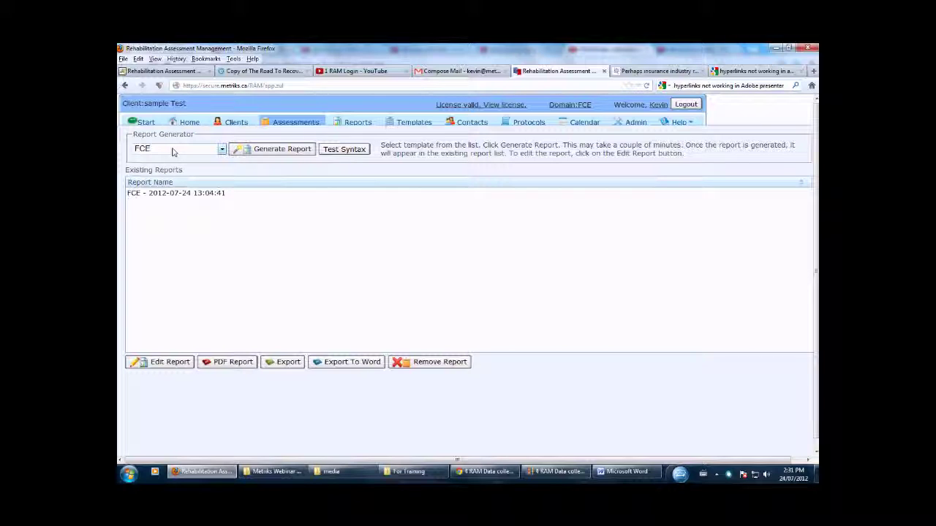
pyautogui.click(283, 152)
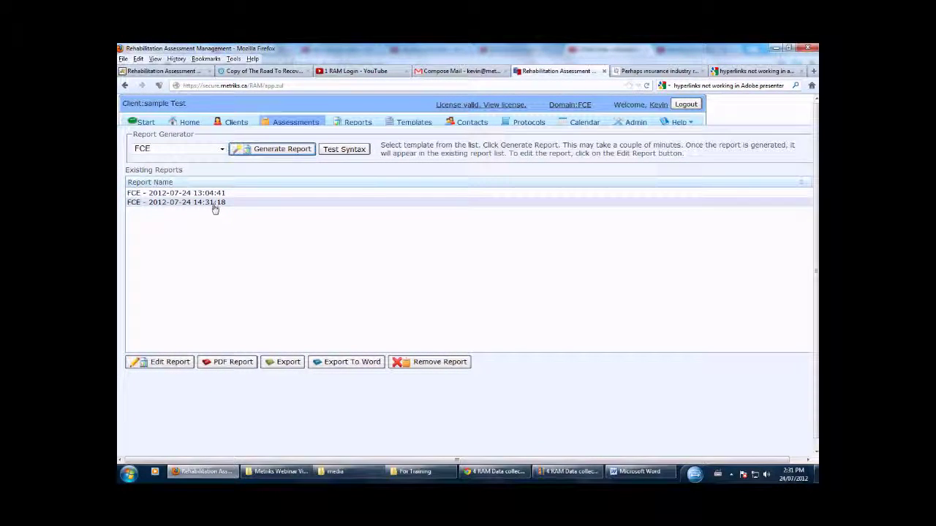
pyautogui.click(183, 205)
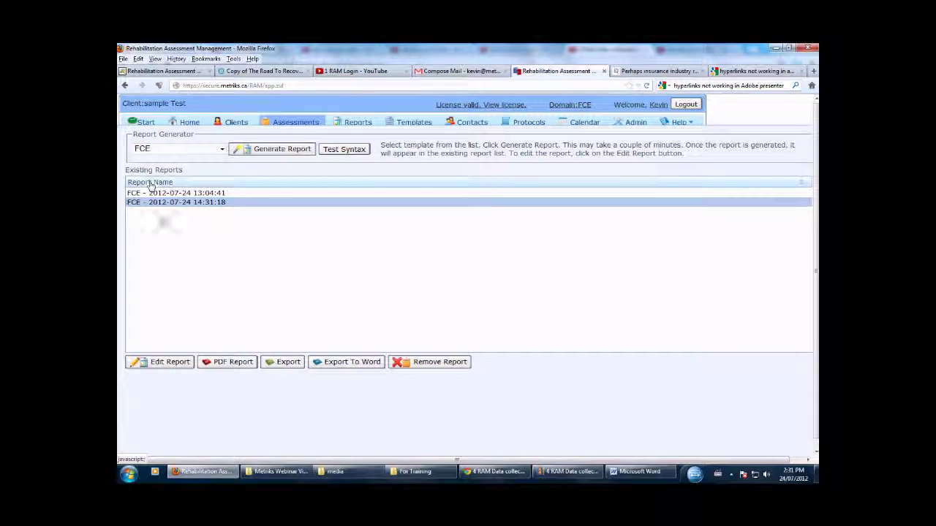
pyautogui.click(171, 363)
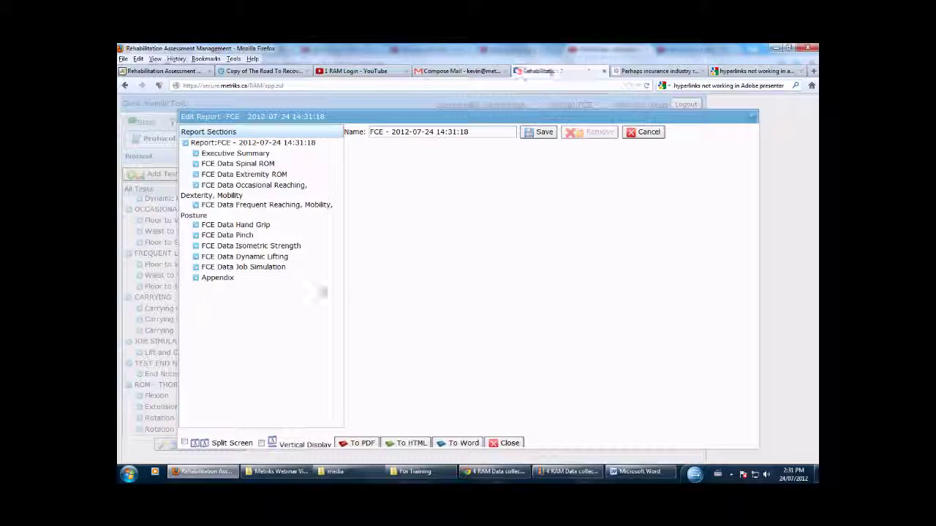
pyautogui.click(307, 174)
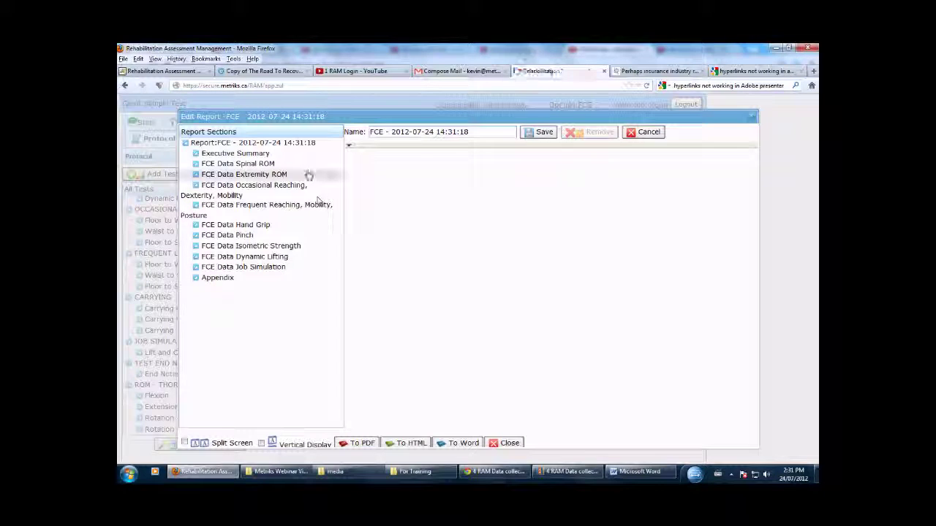
# Review the report's opening page and its FCE Data Hand Grip and FCE Data Spinal ROM sections
pyautogui.click(277, 144)
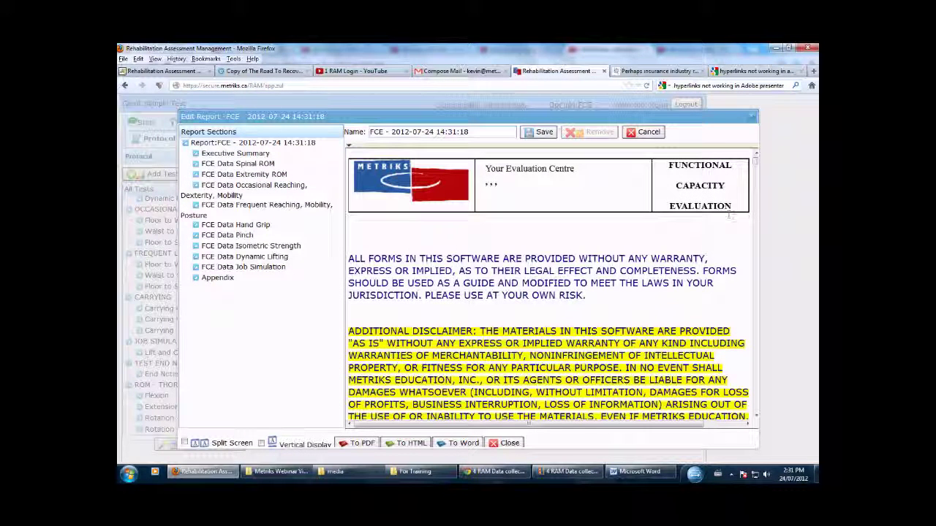
pyautogui.scroll(-5, 556, 293)
pyautogui.scroll(5, 556, 292)
pyautogui.click(267, 225)
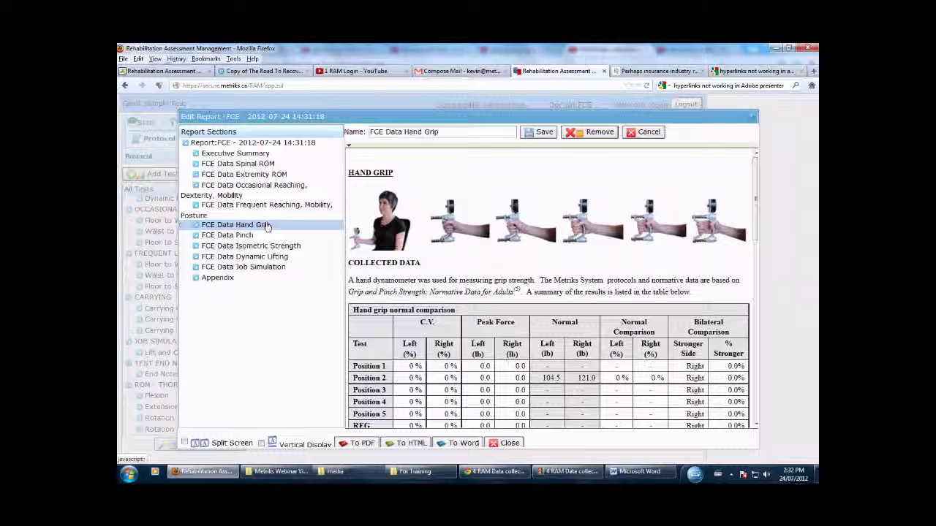
pyautogui.click(267, 164)
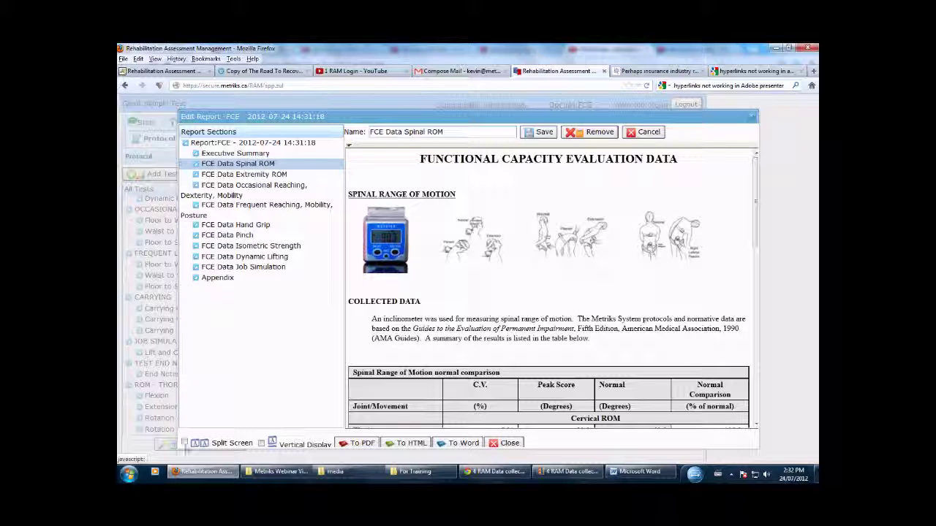
# Split the report editor to show the Executive Summary beside the FCE Data Spinal ROM section
pyautogui.click(185, 443)
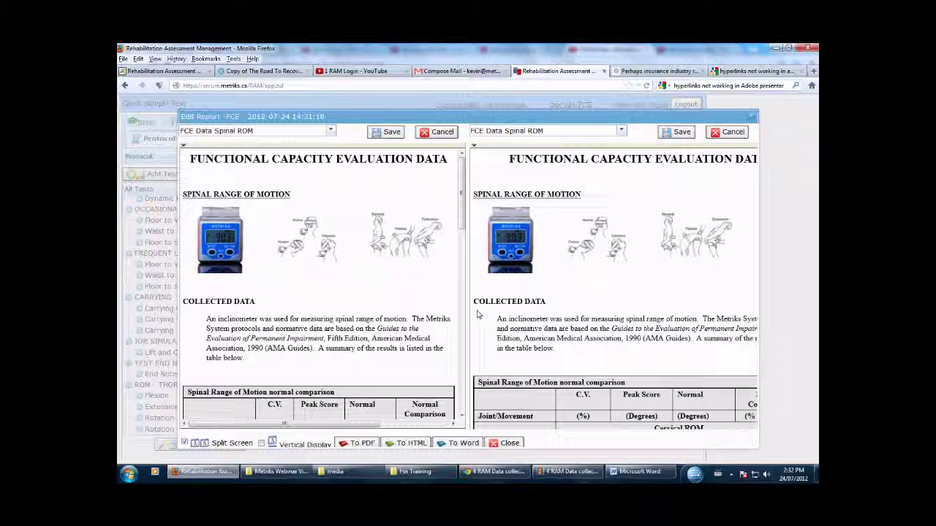
pyautogui.click(330, 130)
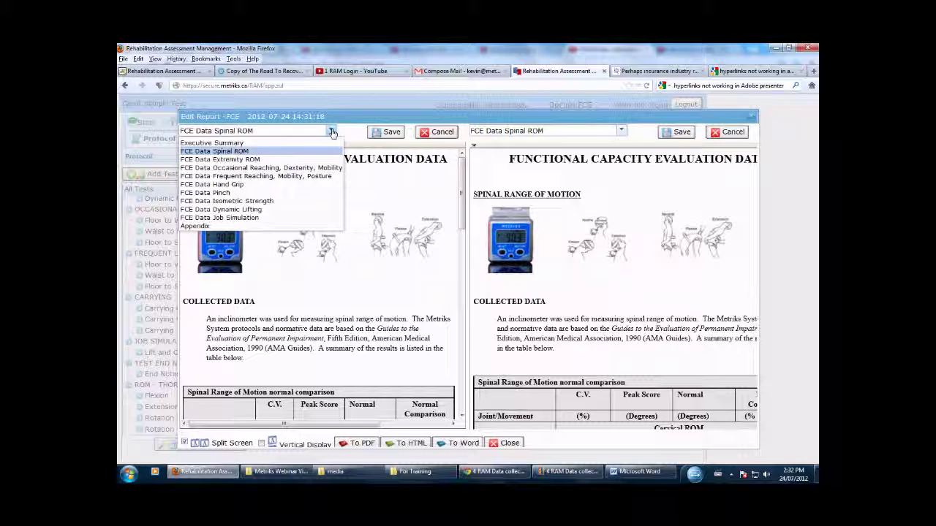
pyautogui.click(281, 143)
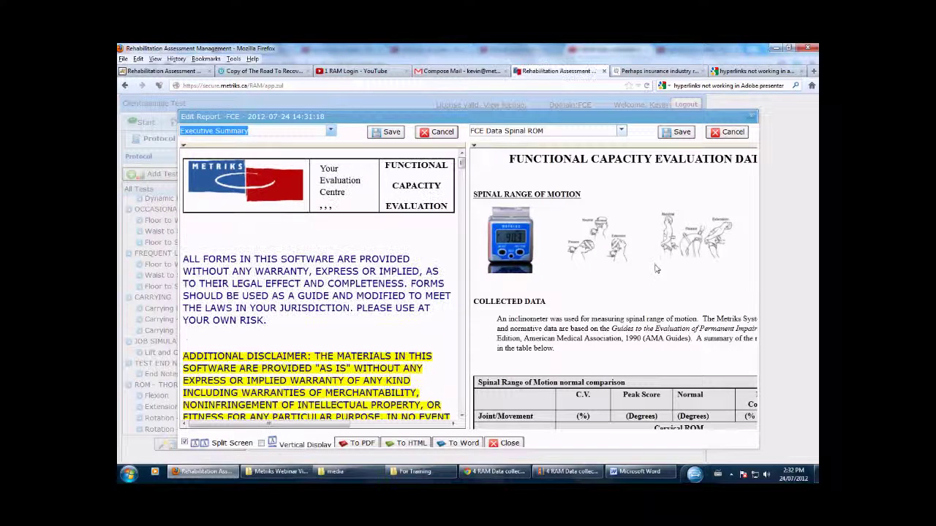
# Compare the Executive Summary's reliability section with the spinal range of motion table, and return to the single-section view
pyautogui.moveTo(461, 162); pyautogui.dragTo(461, 187)
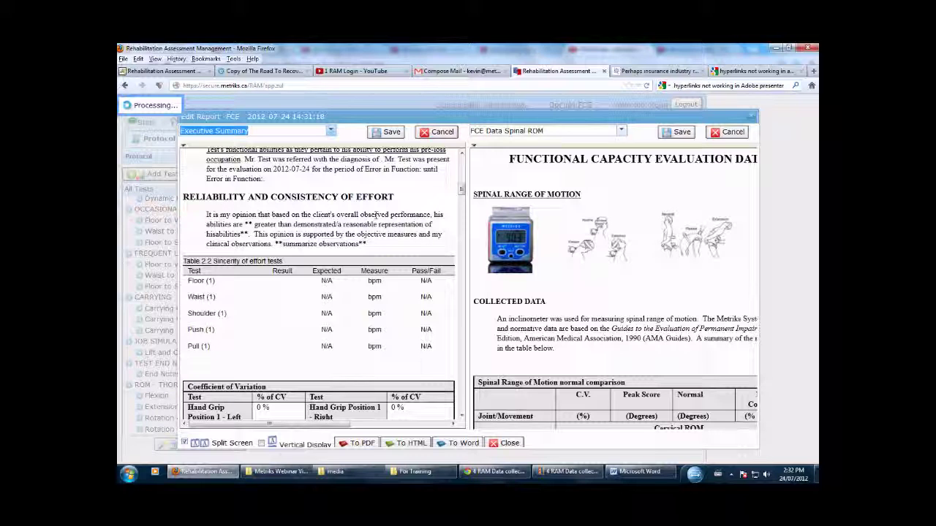
pyautogui.click(732, 256)
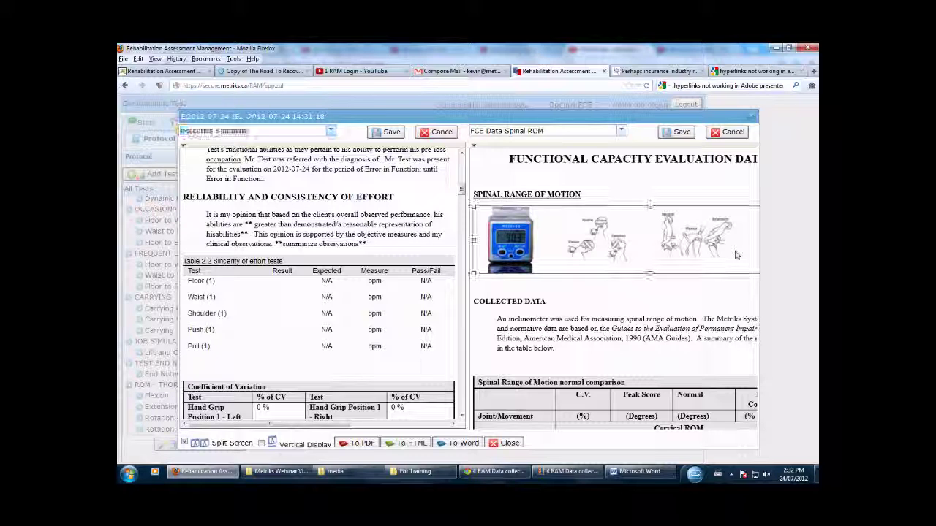
pyautogui.scroll(-5, 730, 263)
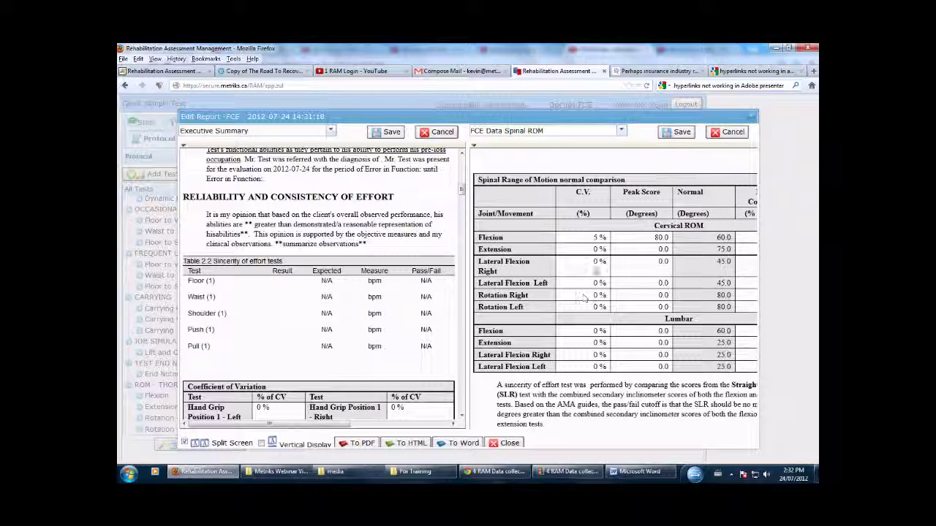
pyautogui.scroll(5, 596, 314)
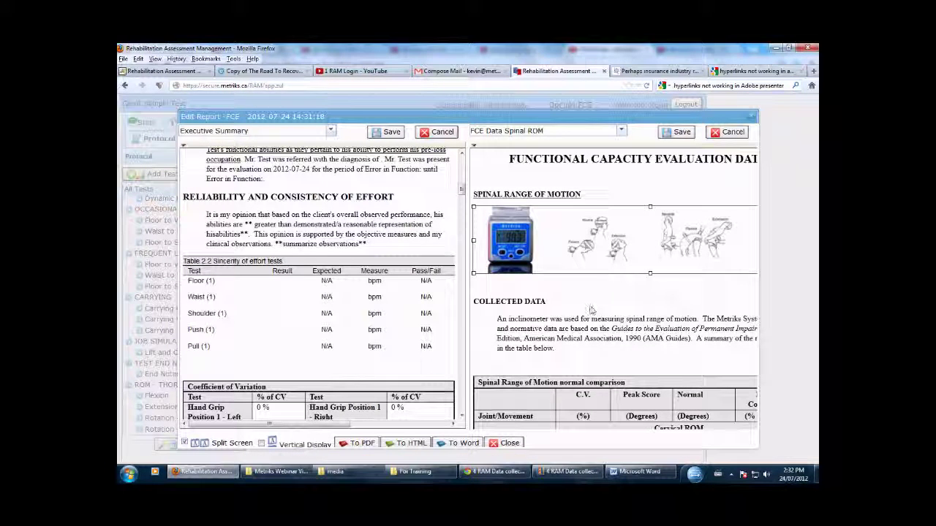
pyautogui.click(186, 443)
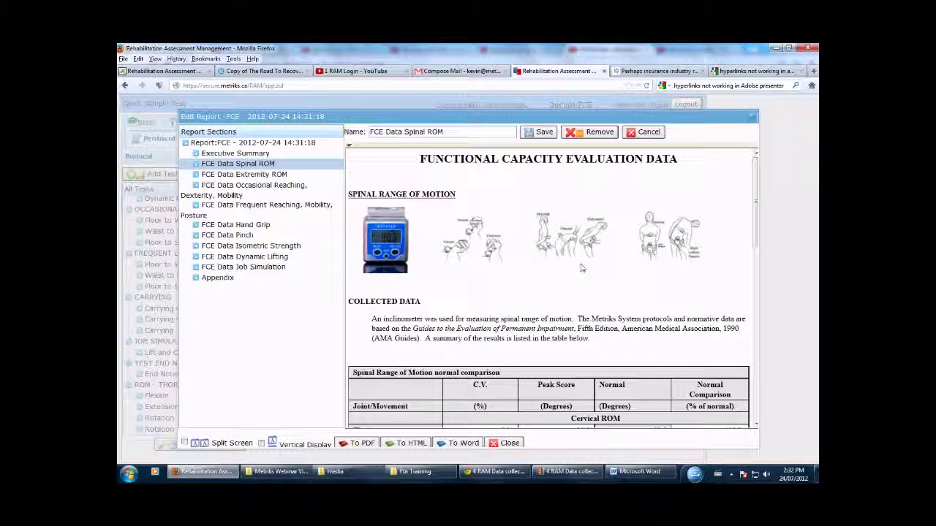
# Save the FCE Data Spinal ROM section and dismiss the rebuild notice
pyautogui.click(543, 134)
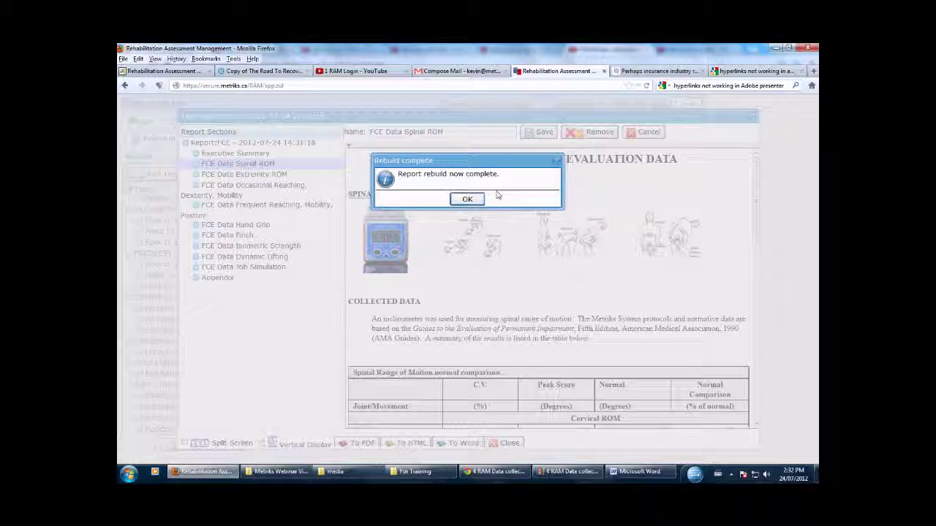
pyautogui.click(468, 199)
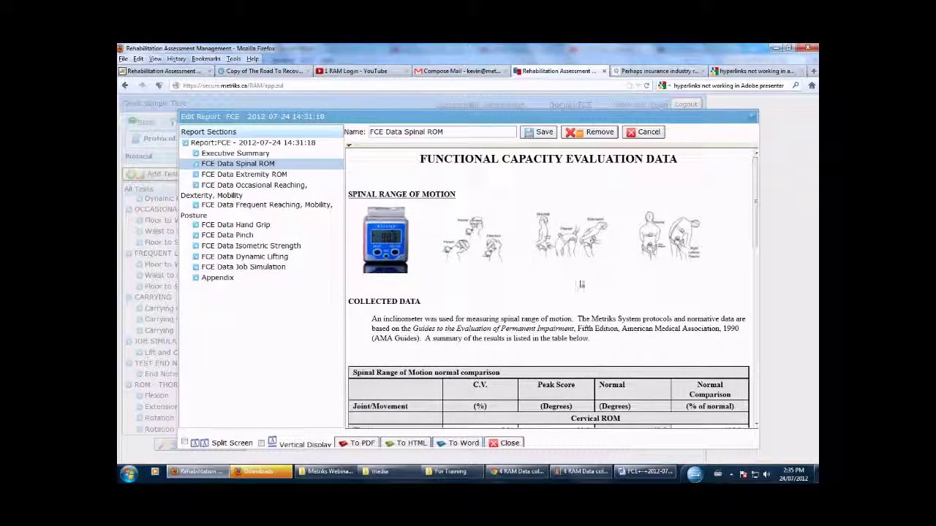
# Export the report to Word and open the file with Microsoft Office Word
pyautogui.moveTo(757, 228)
pyautogui.mouseDown()
pyautogui.moveTo(755, 365)
pyautogui.moveTo(749, 225)
pyautogui.mouseUp()
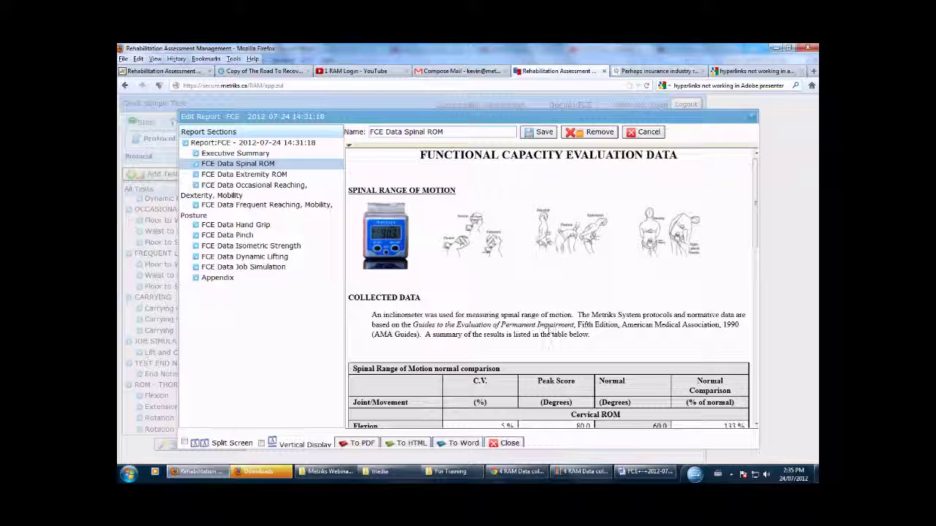
pyautogui.click(468, 444)
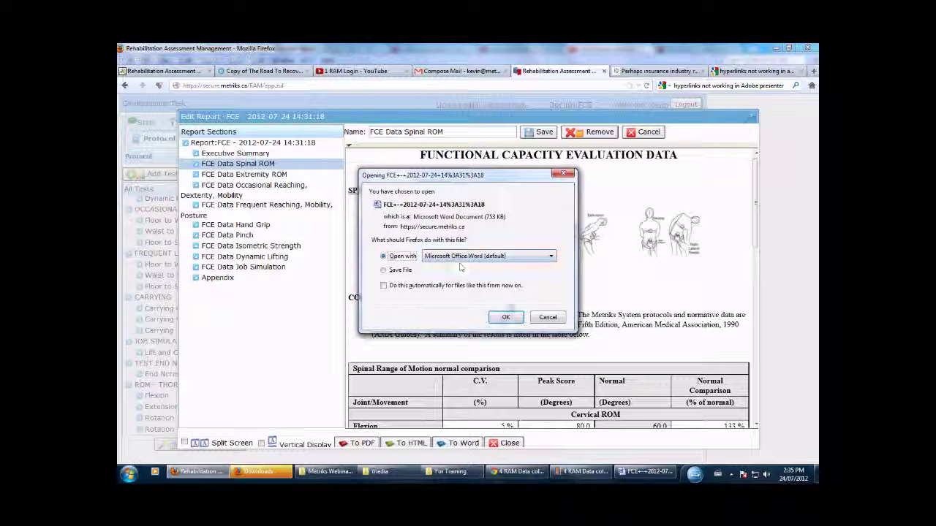
pyautogui.click(507, 318)
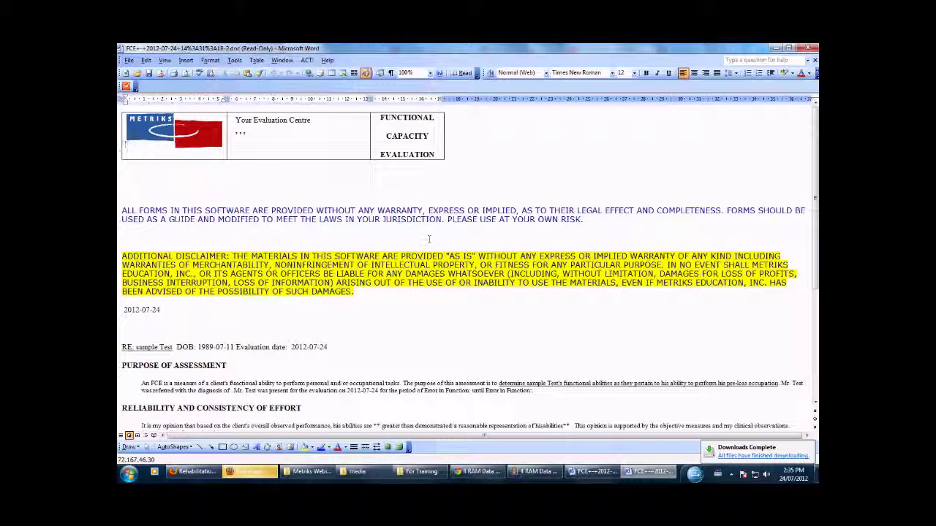
# Show the exported report in Print Layout and look through its first pages
pyautogui.click(165, 61)
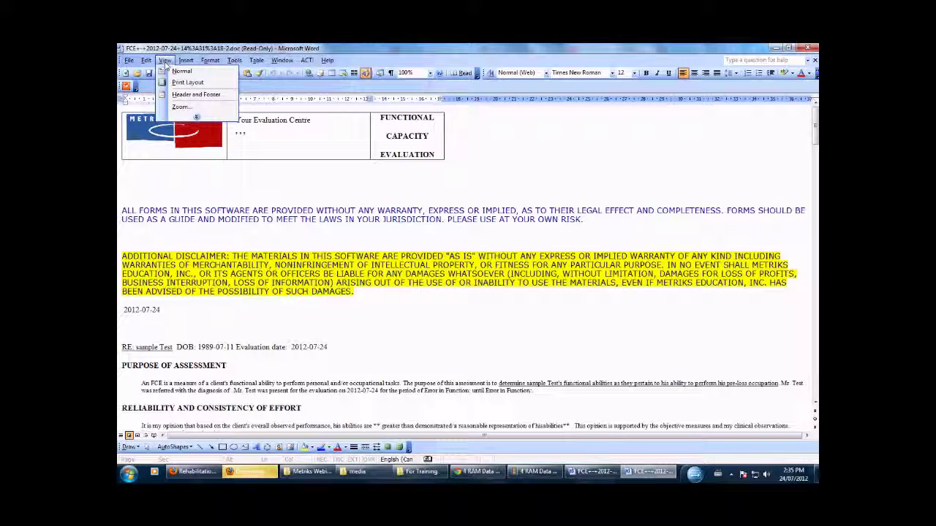
pyautogui.click(187, 83)
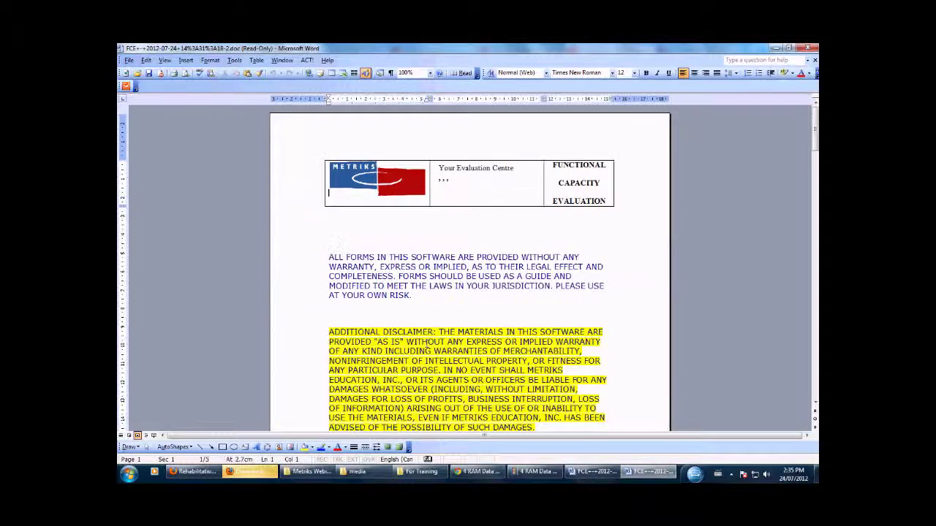
pyautogui.scroll(-4, 407, 316)
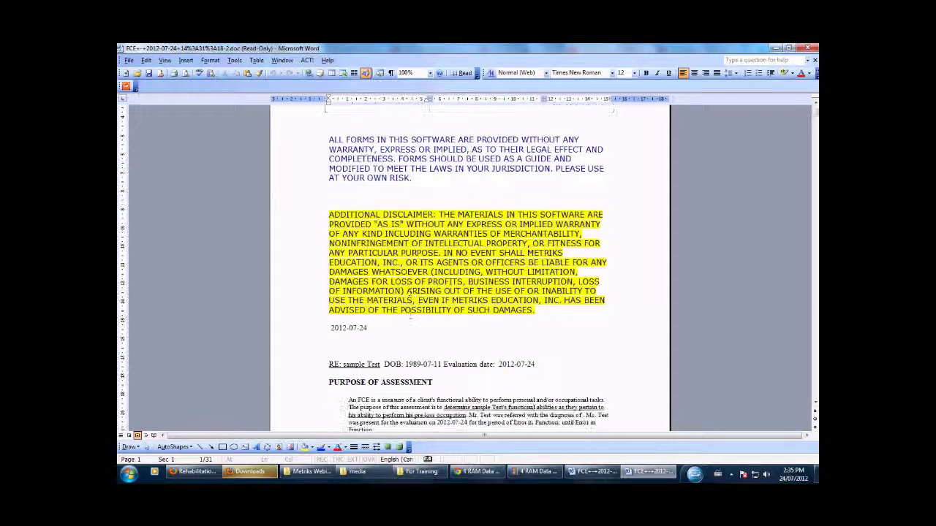
pyautogui.scroll(-5, 410, 317)
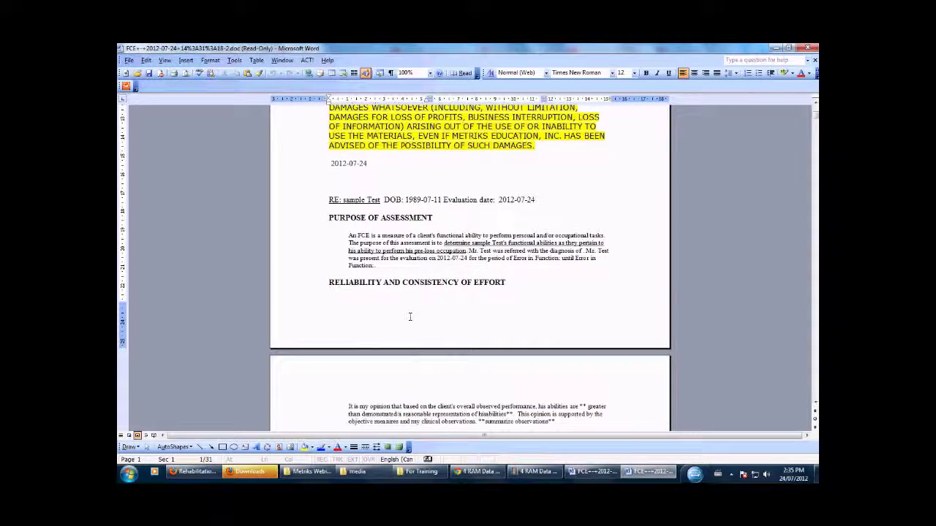
pyautogui.scroll(-2, 410, 316)
pyautogui.scroll(-2, 410, 316)
pyautogui.scroll(12, 410, 316)
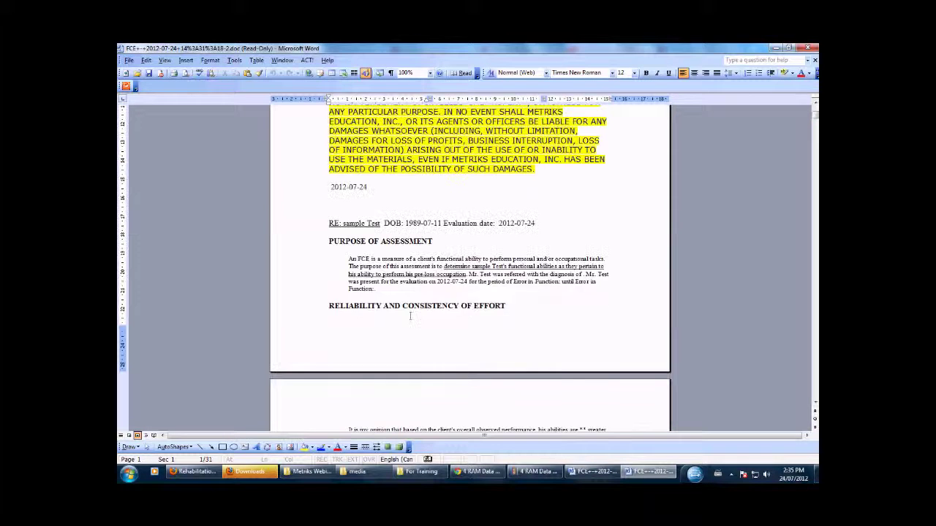
pyautogui.scroll(1, 408, 314)
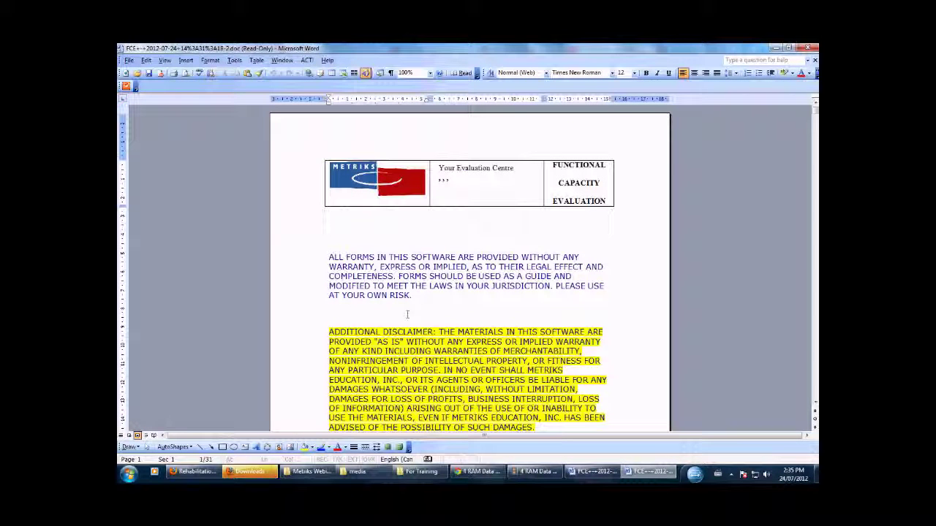
pyautogui.click(128, 60)
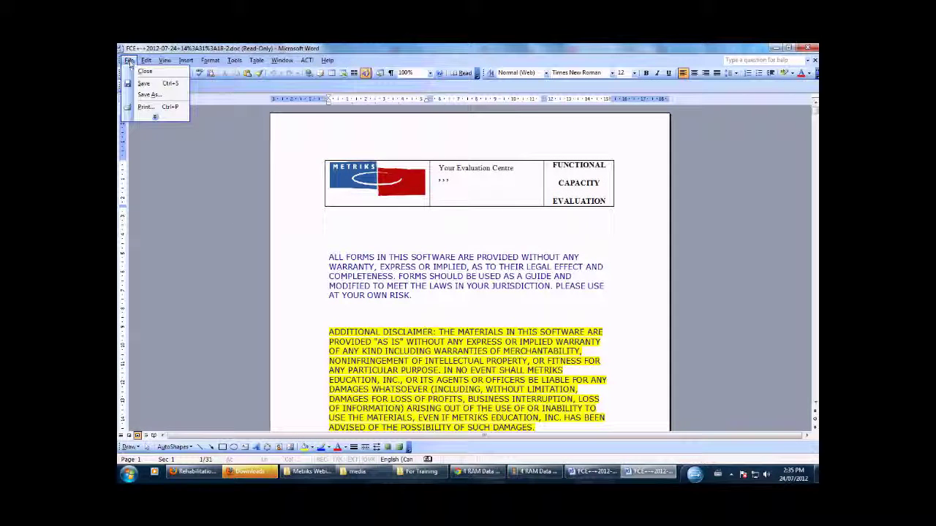
pyautogui.click(149, 94)
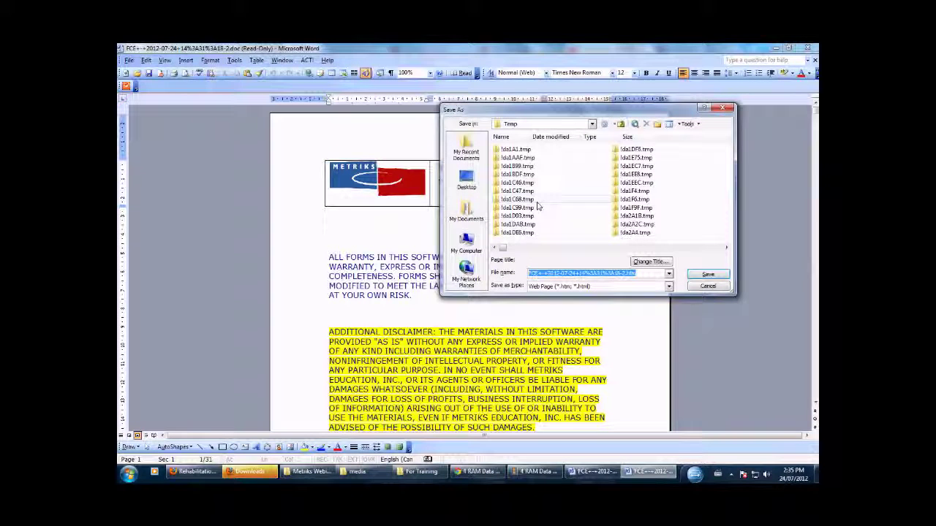
pyautogui.click(591, 124)
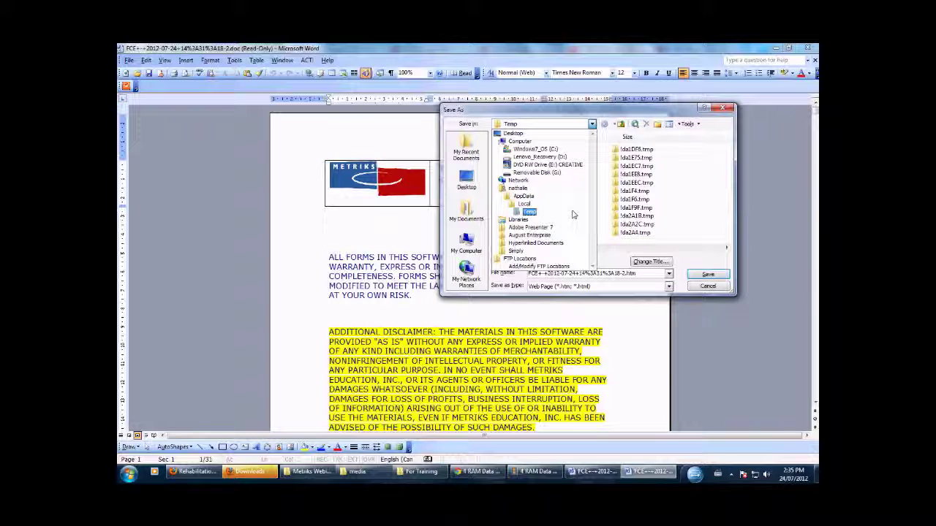
pyautogui.click(708, 286)
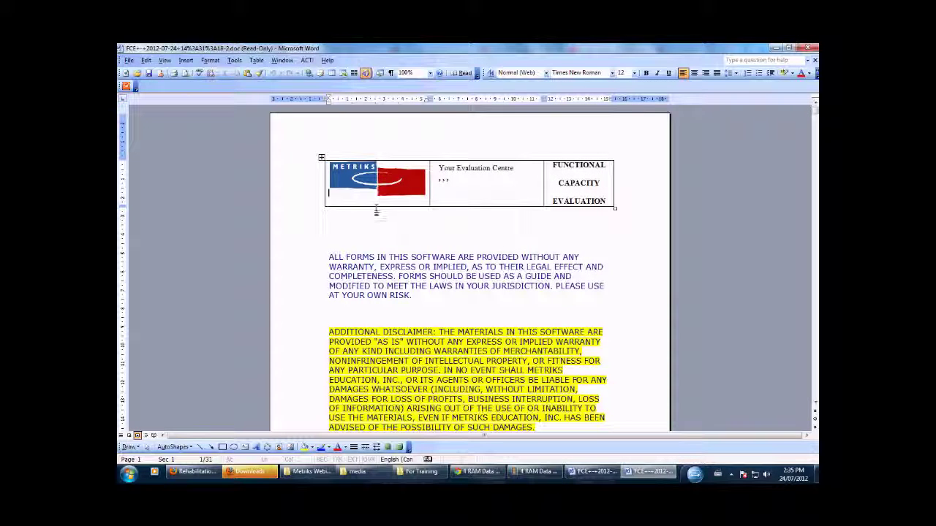